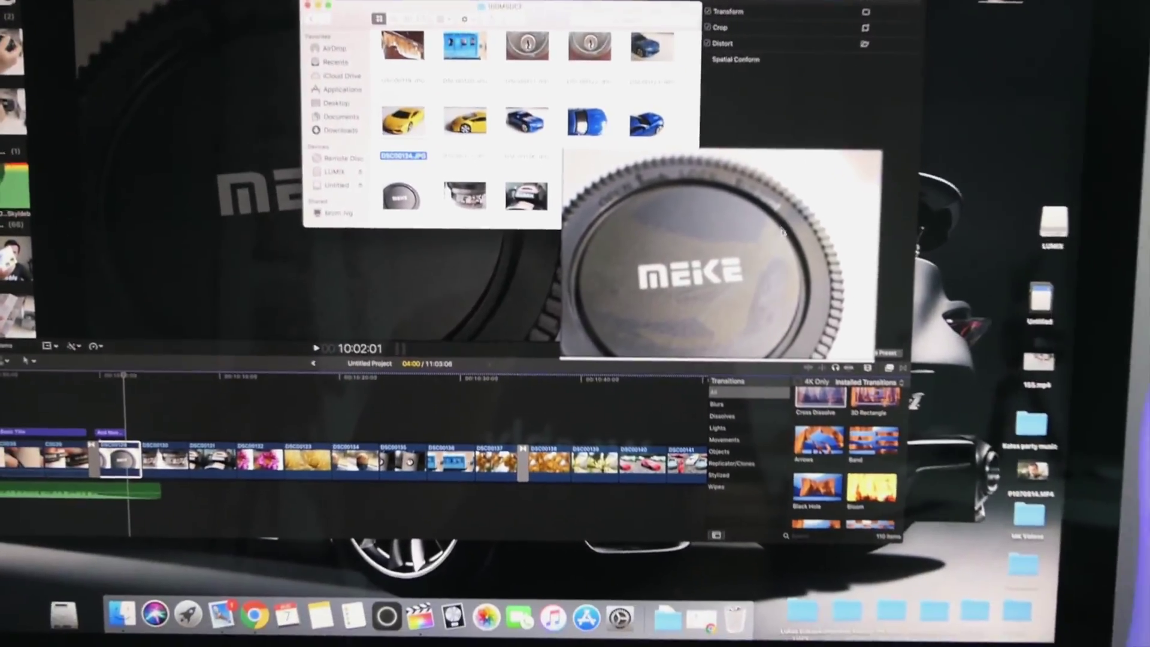
Step: Move the photos folder window up and to the right over the Final Cut Pro editor
left_click_drag(503, 7, 638, 2)
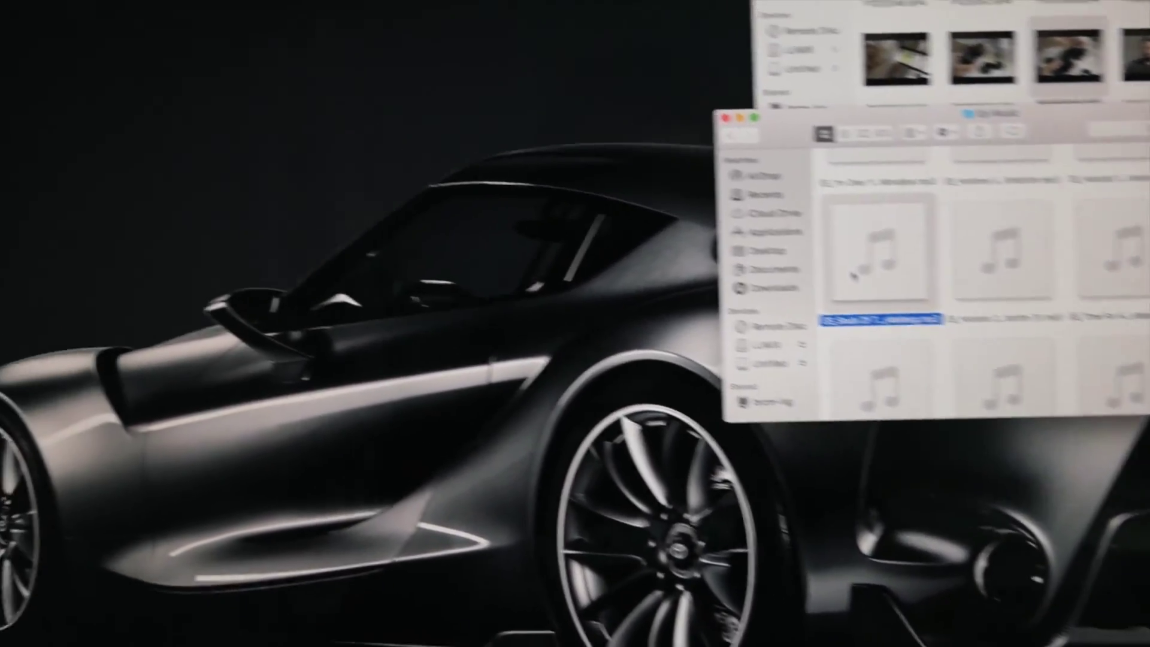
Step: Quick Look the Souls Of Time mp3, then close the preview and the Epi Music window
key("space")
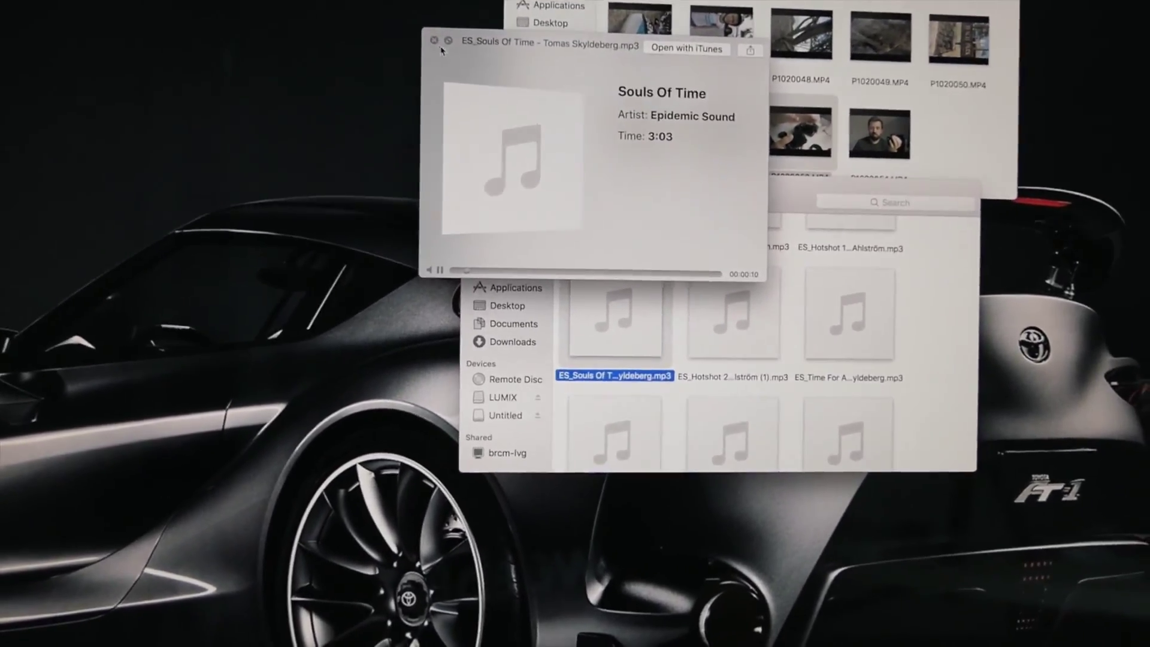
left_click(438, 72)
left_click(445, 162)
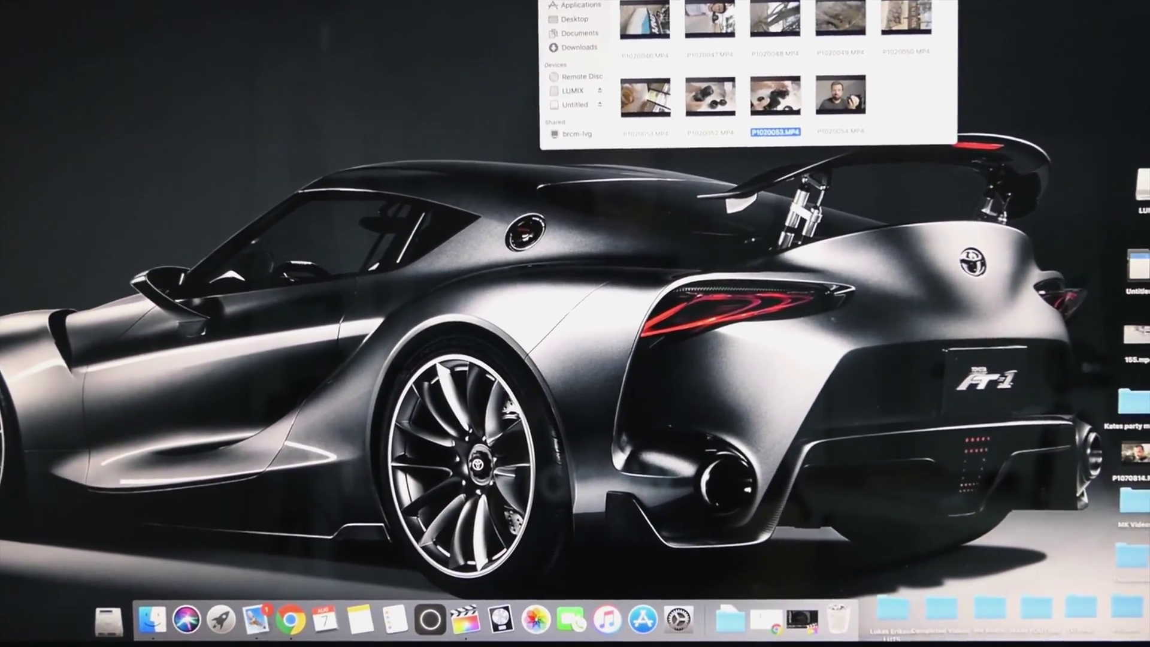
Step: Move the 102_PANA video clips window toward the centre of the screen
mouse_move(602, 2)
left_mouse_down()
mouse_move(598, 149)
mouse_move(753, 7)
left_mouse_up()
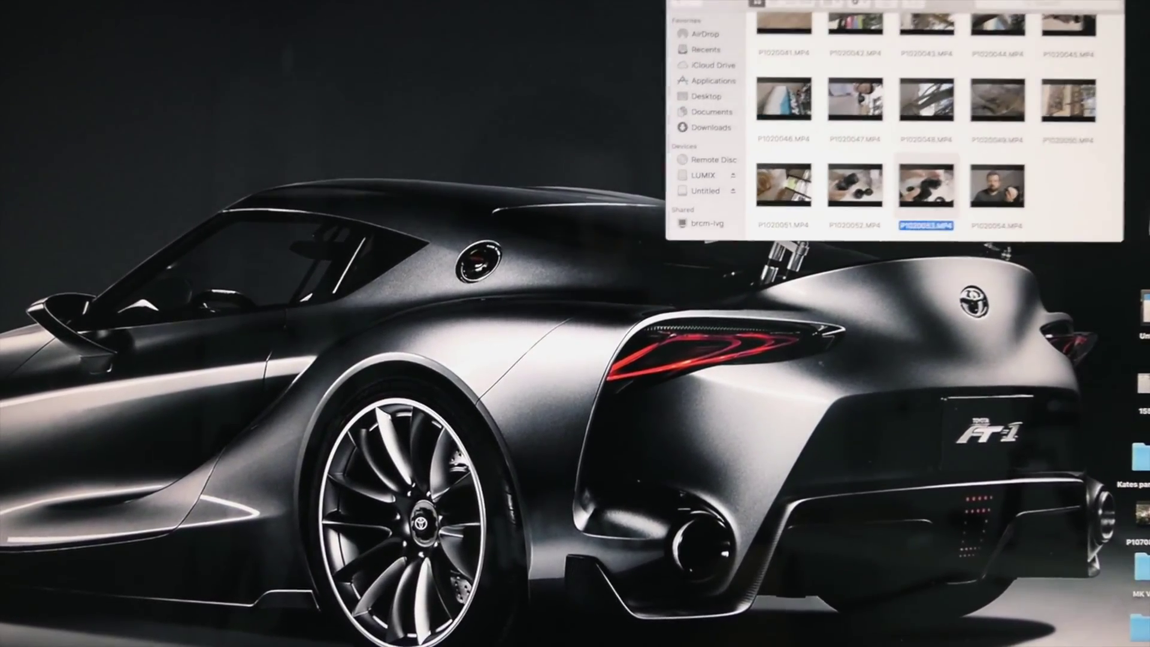